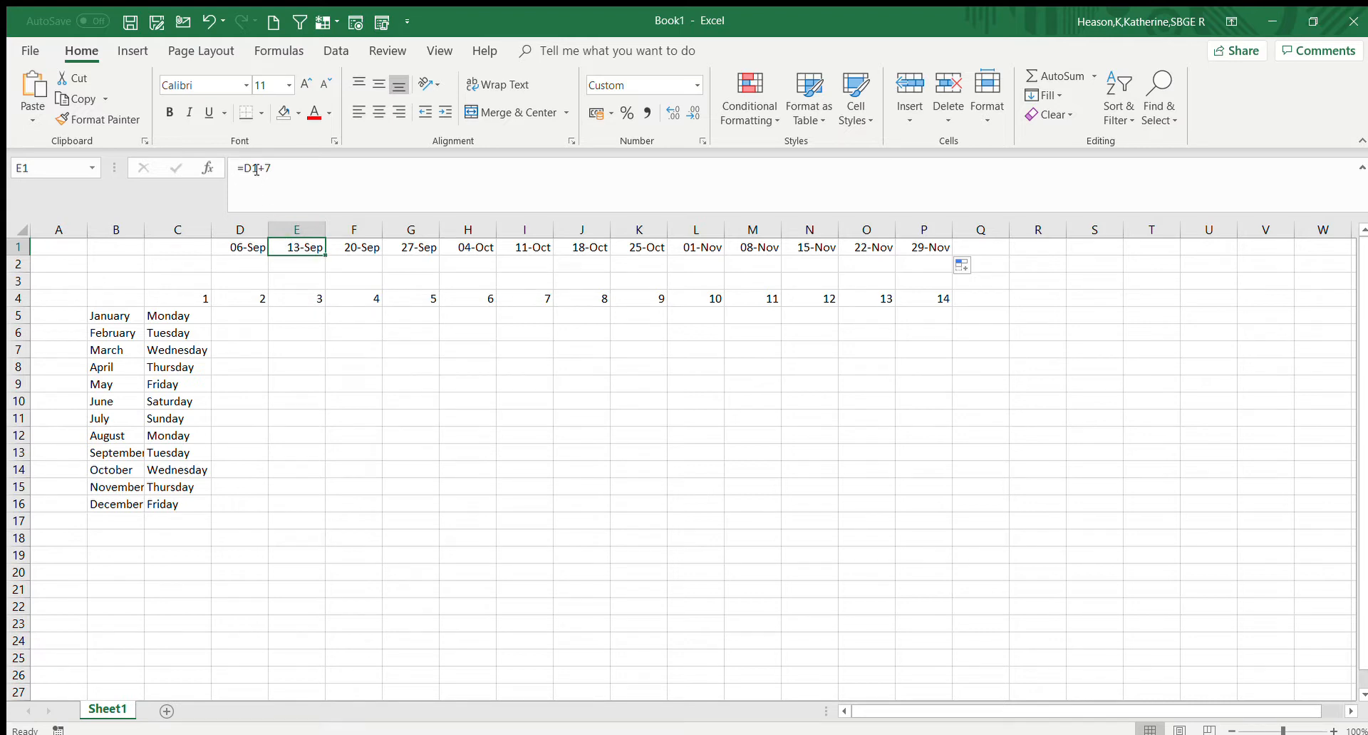
Fill the =D1+7 formula from E1 across row 1 to I1
left_click(242, 247)
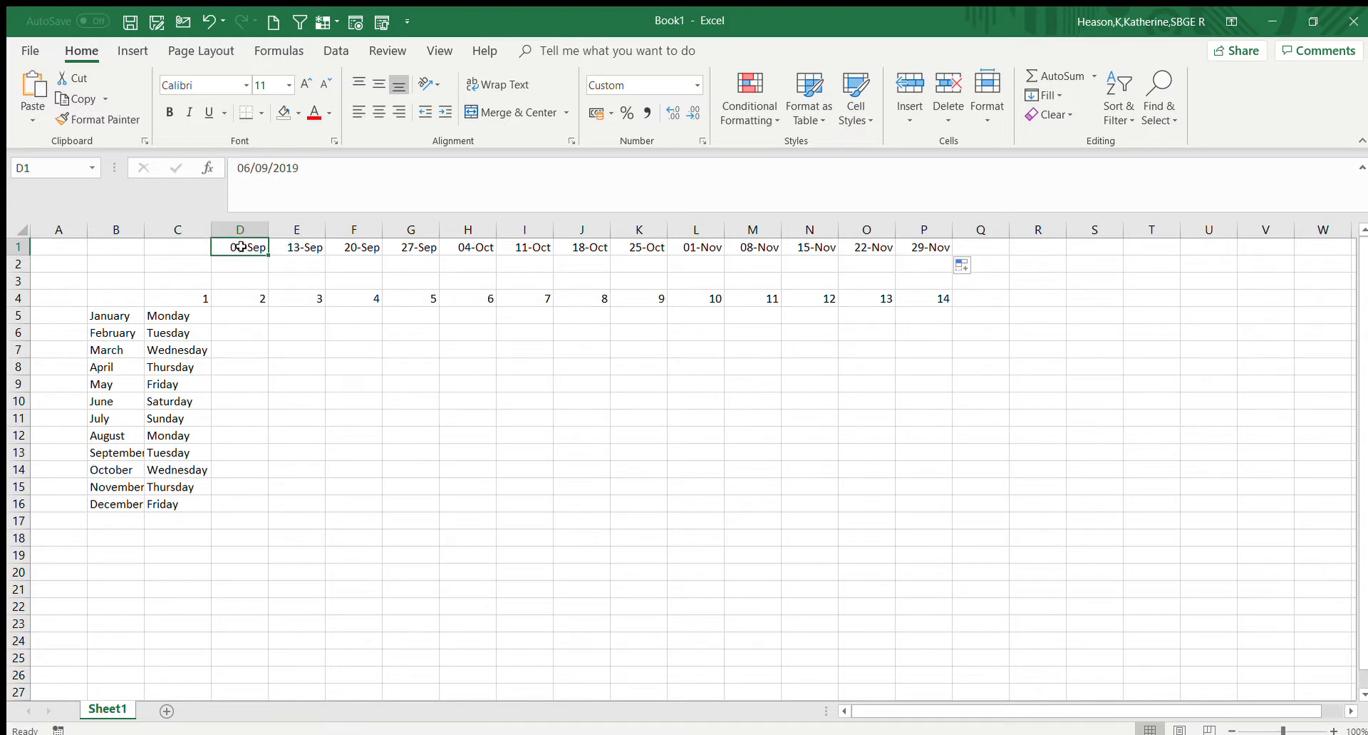
left_click(289, 248)
left_click_drag(326, 257, 534, 258)
left_click(308, 245)
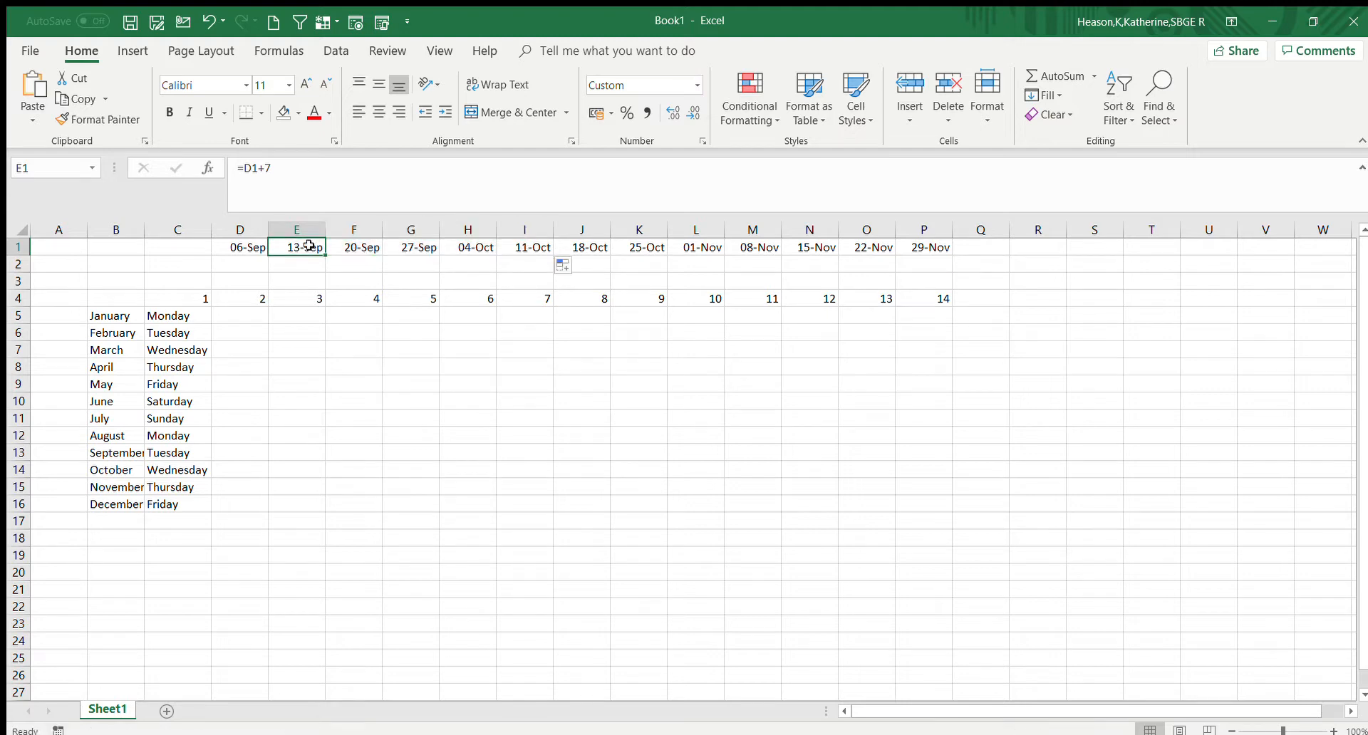
Examine the date formulas in E1 to I1 to compare which cell each one refers to
left_click(348, 245)
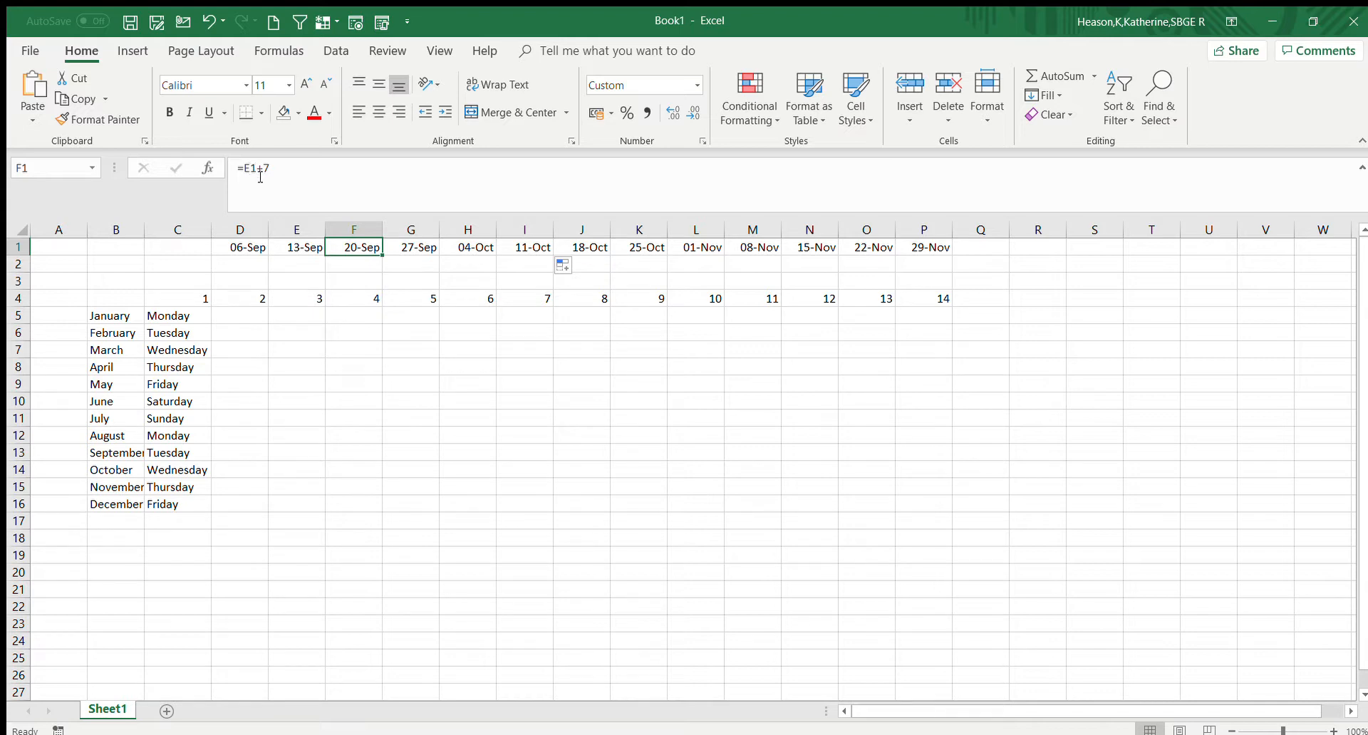
left_click(416, 247)
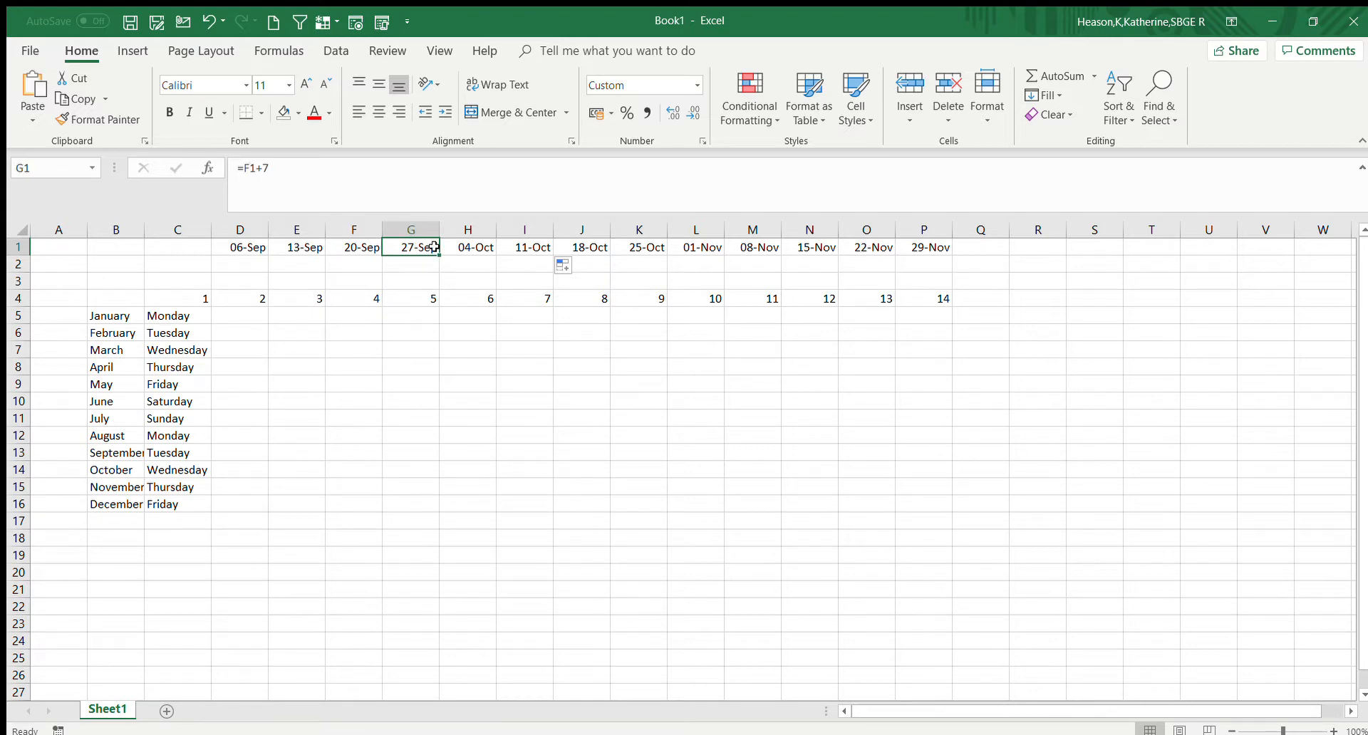
left_click(293, 245)
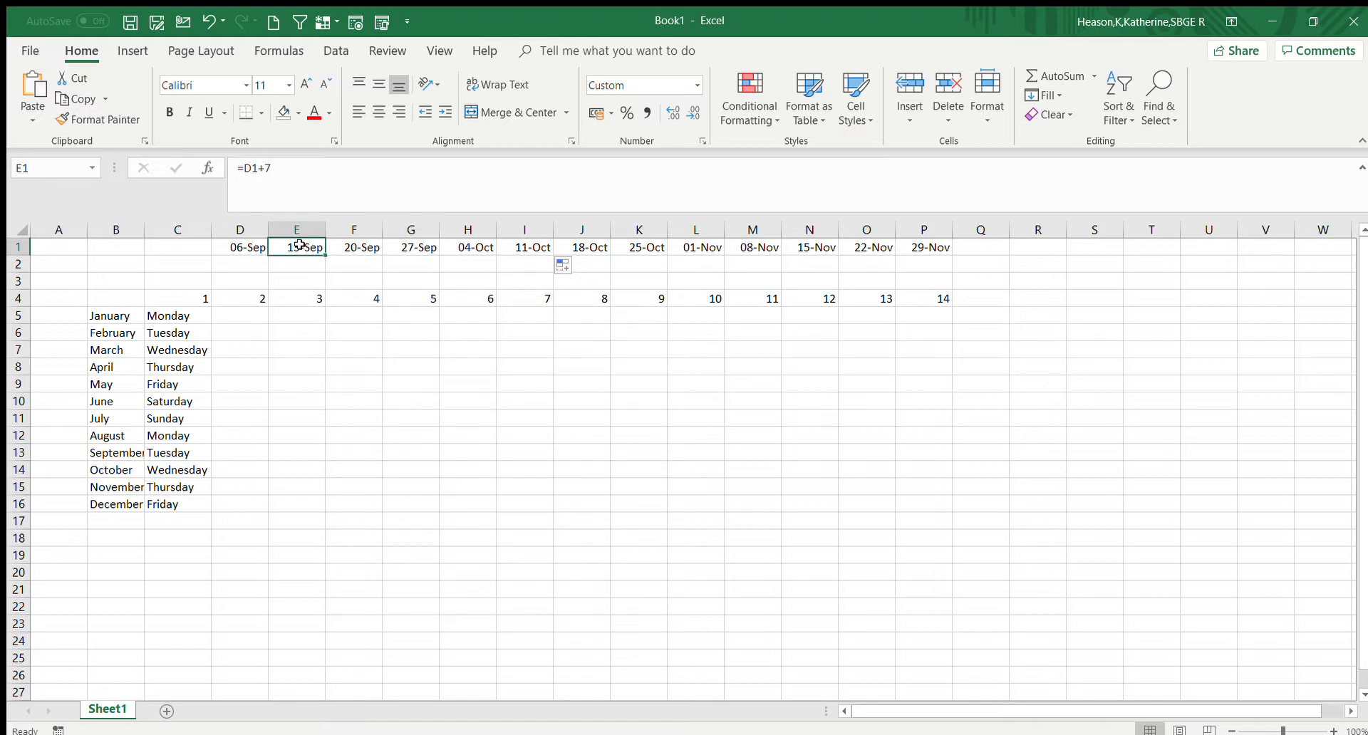
left_click(352, 245)
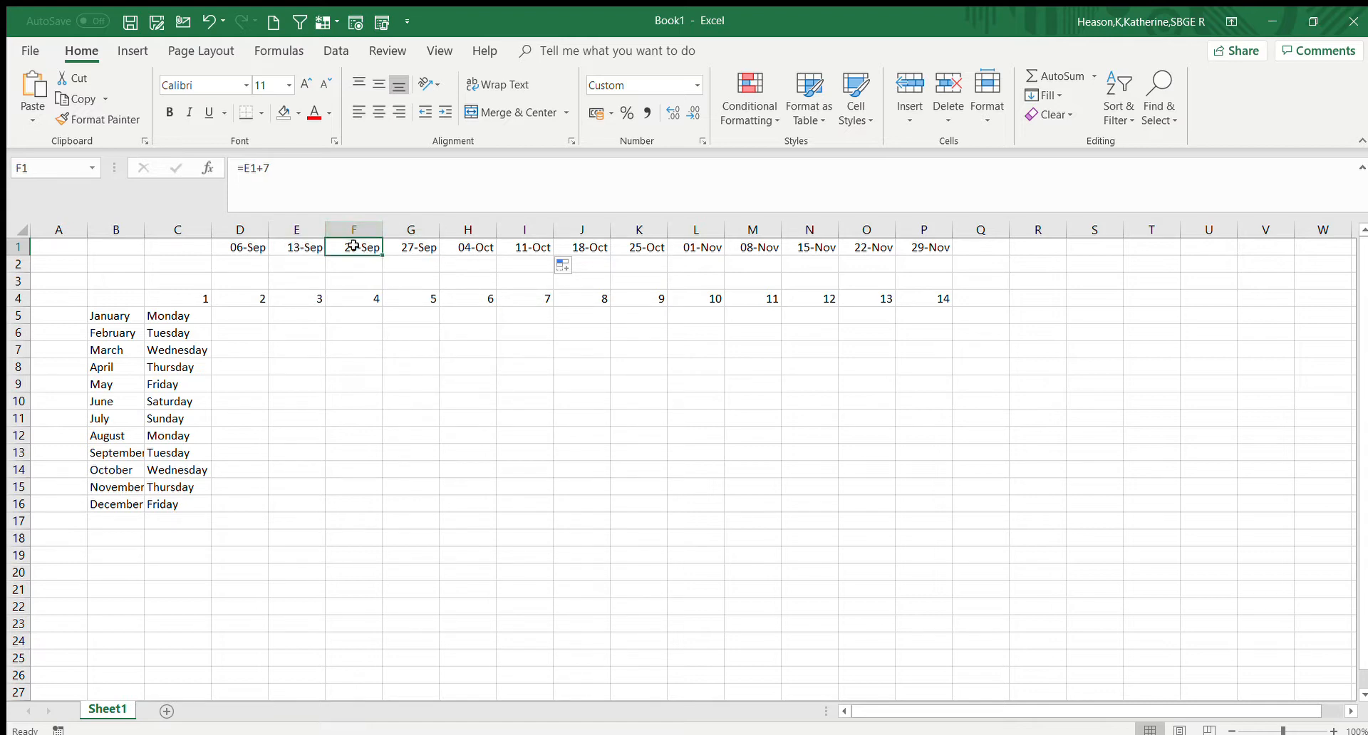
left_click(416, 247)
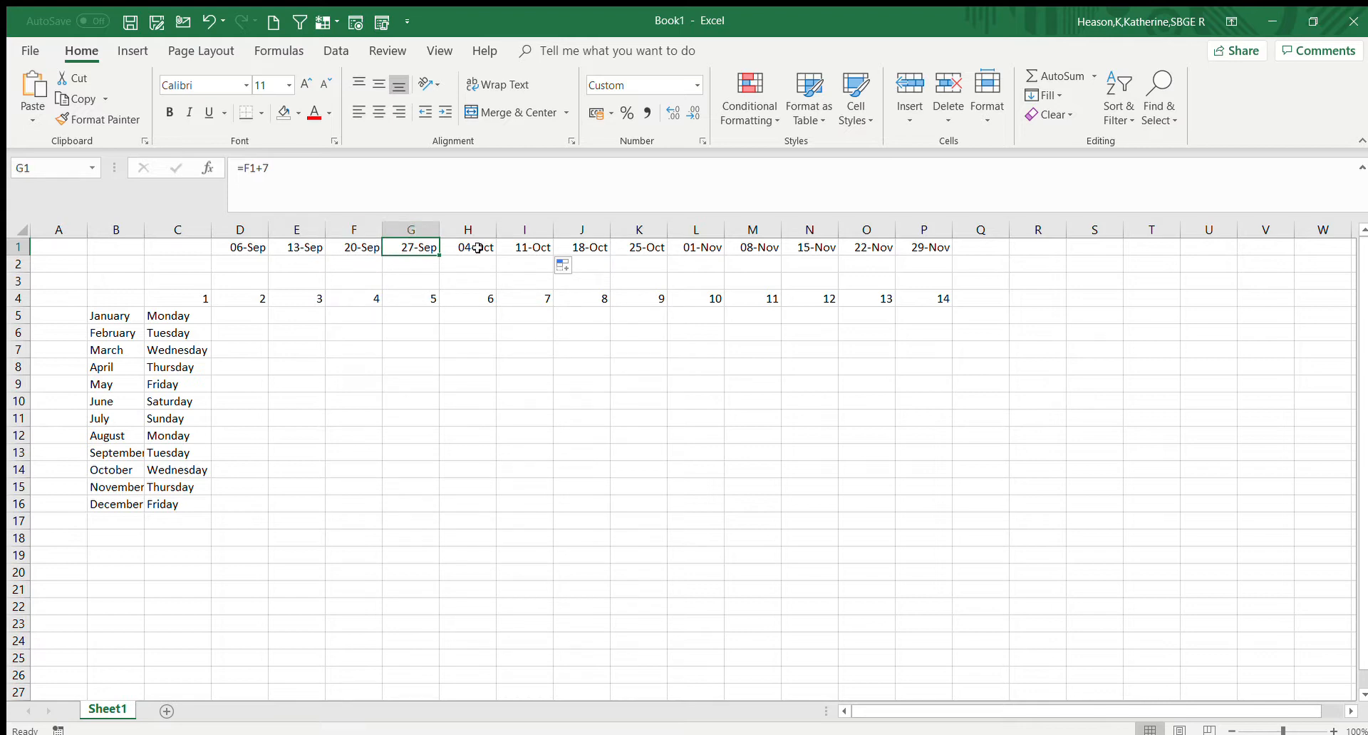
left_click(487, 247)
left_click(534, 246)
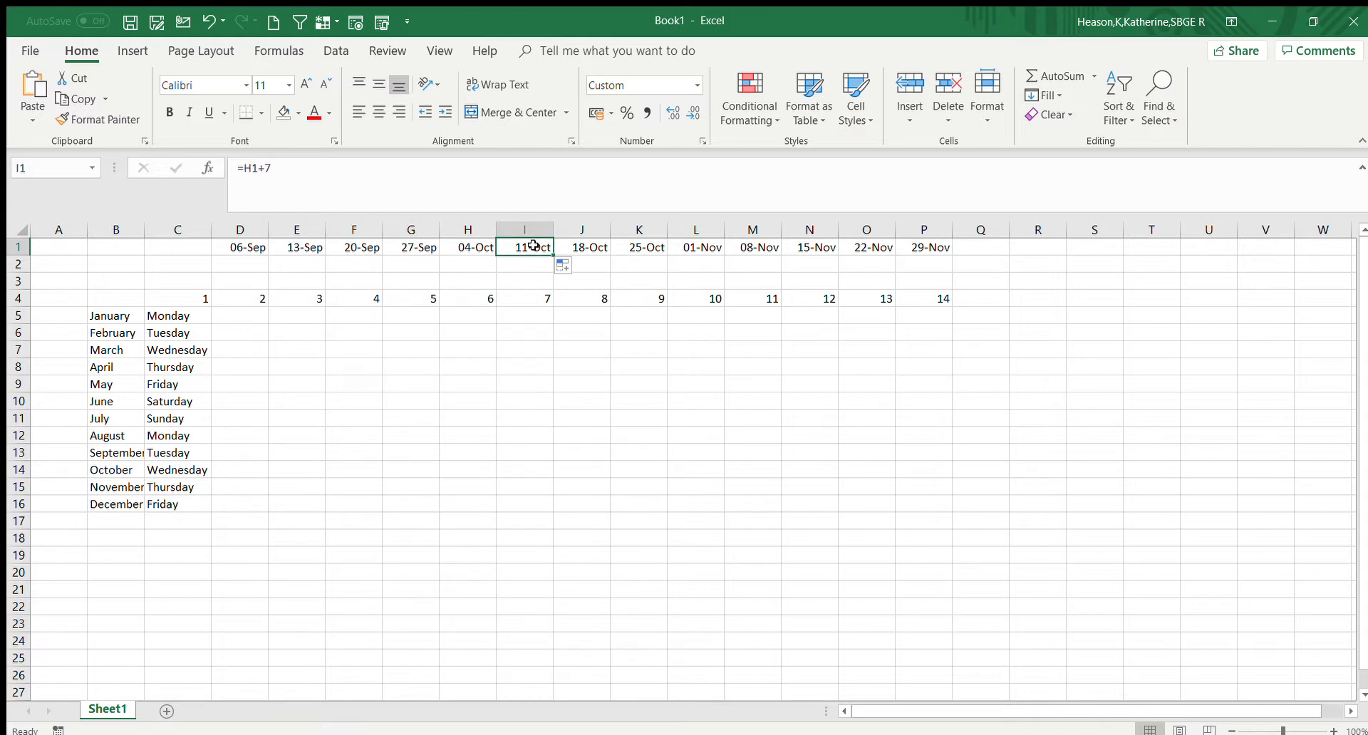
left_click(311, 247)
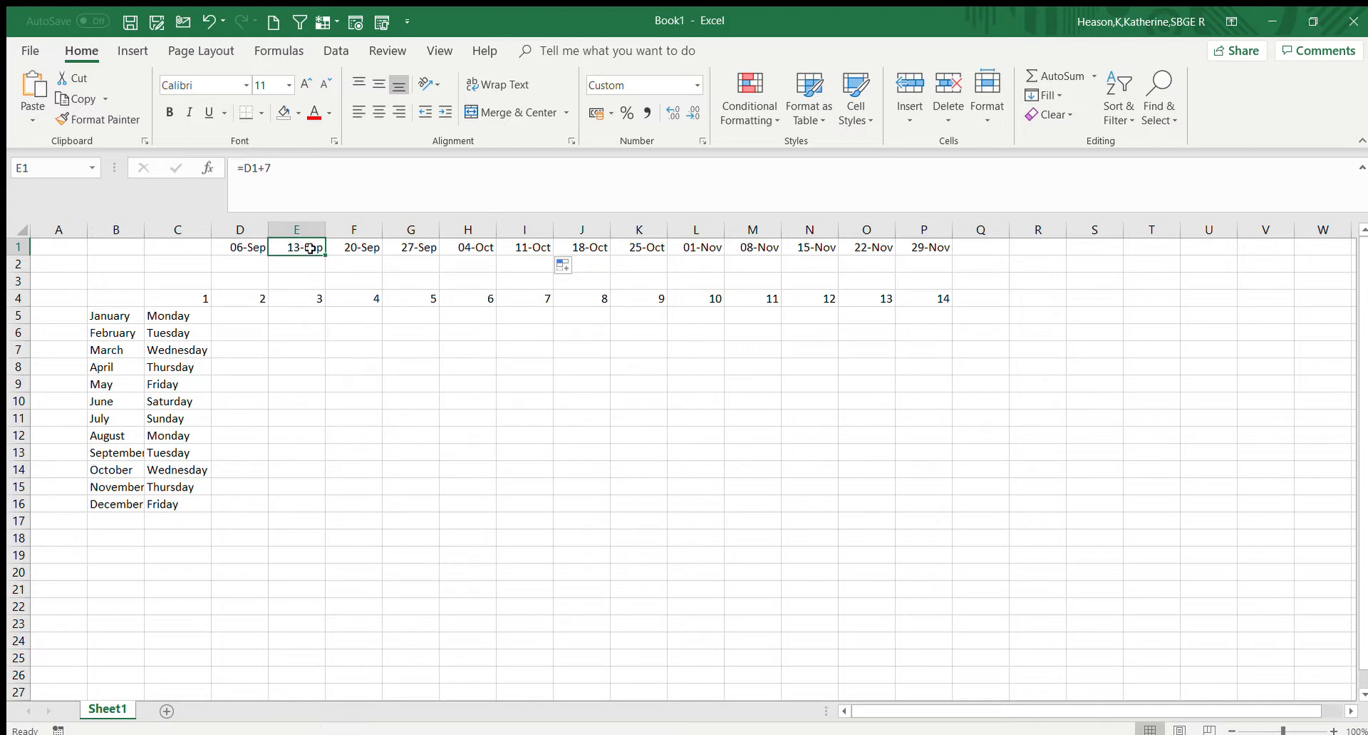
left_click(246, 246)
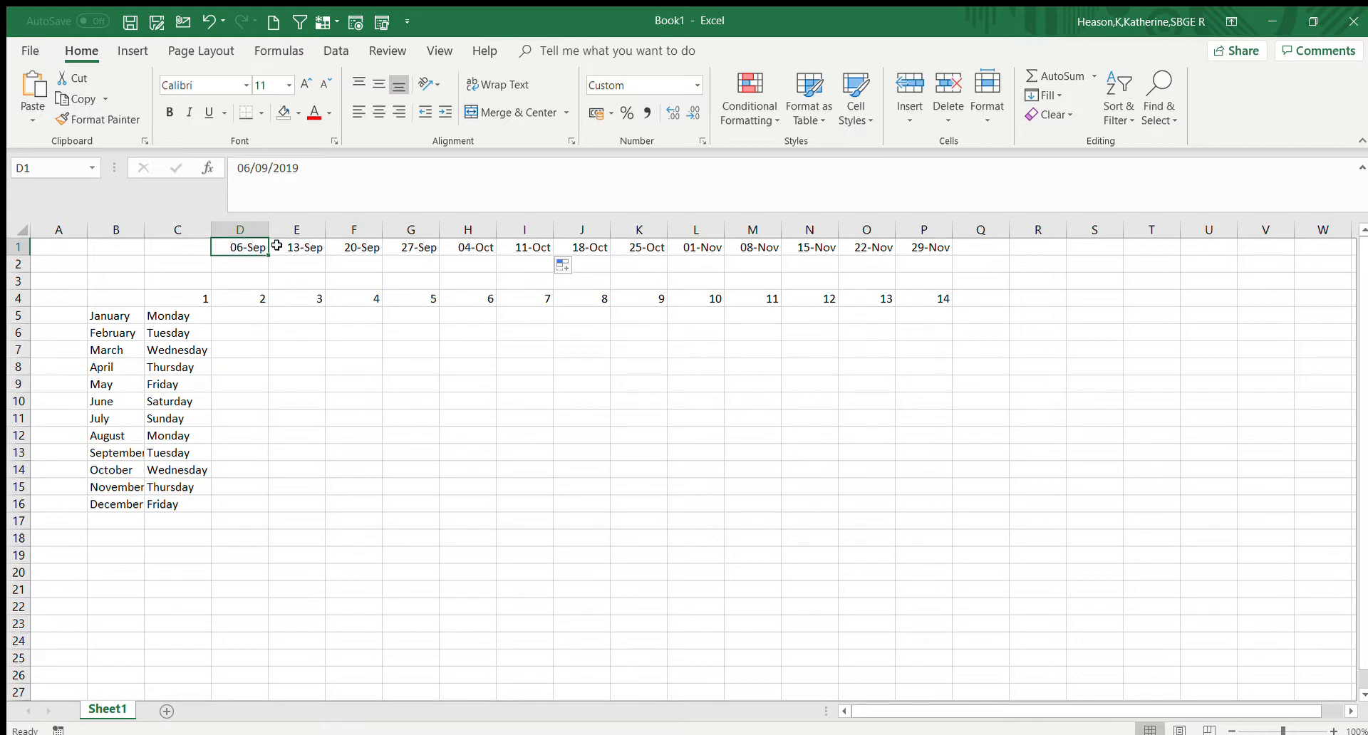
left_click(308, 256)
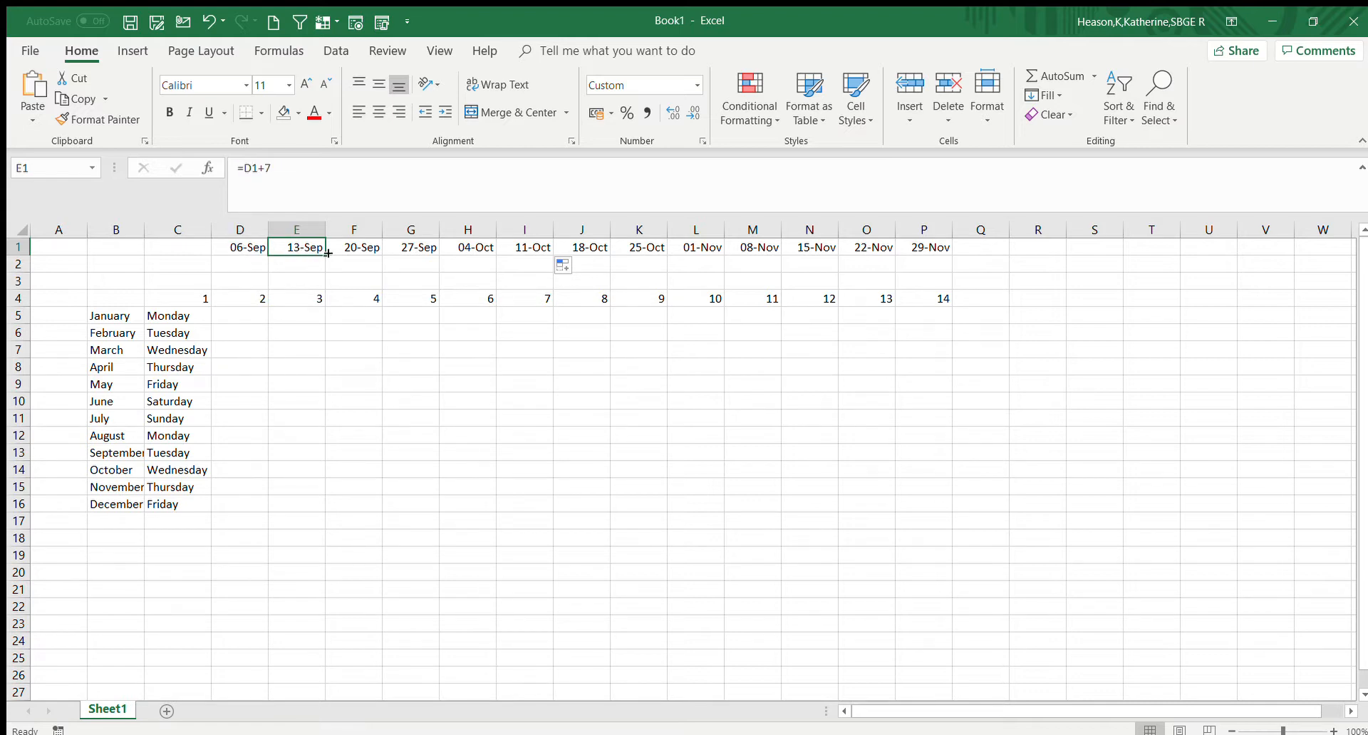
Change the formula in F1 to =D1+7 so that it refers to the starting date
left_click(329, 257)
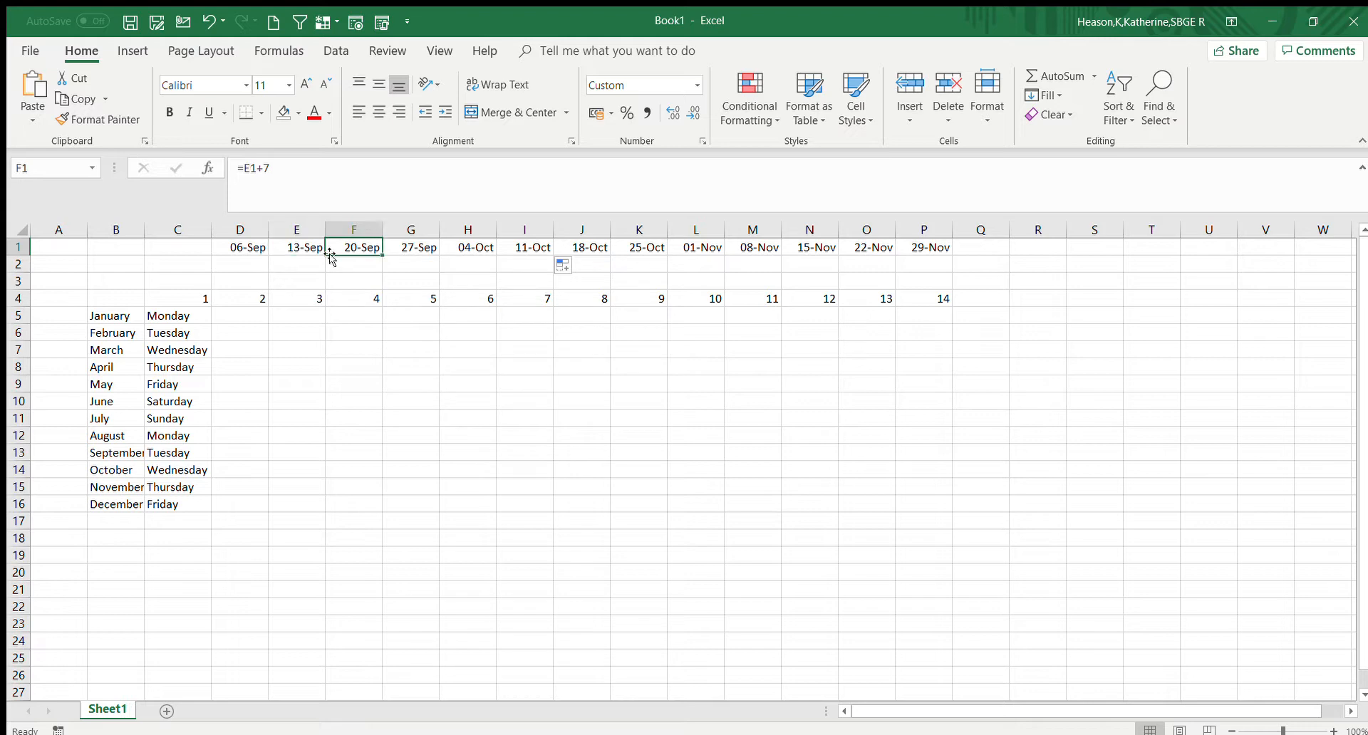
left_click(252, 168)
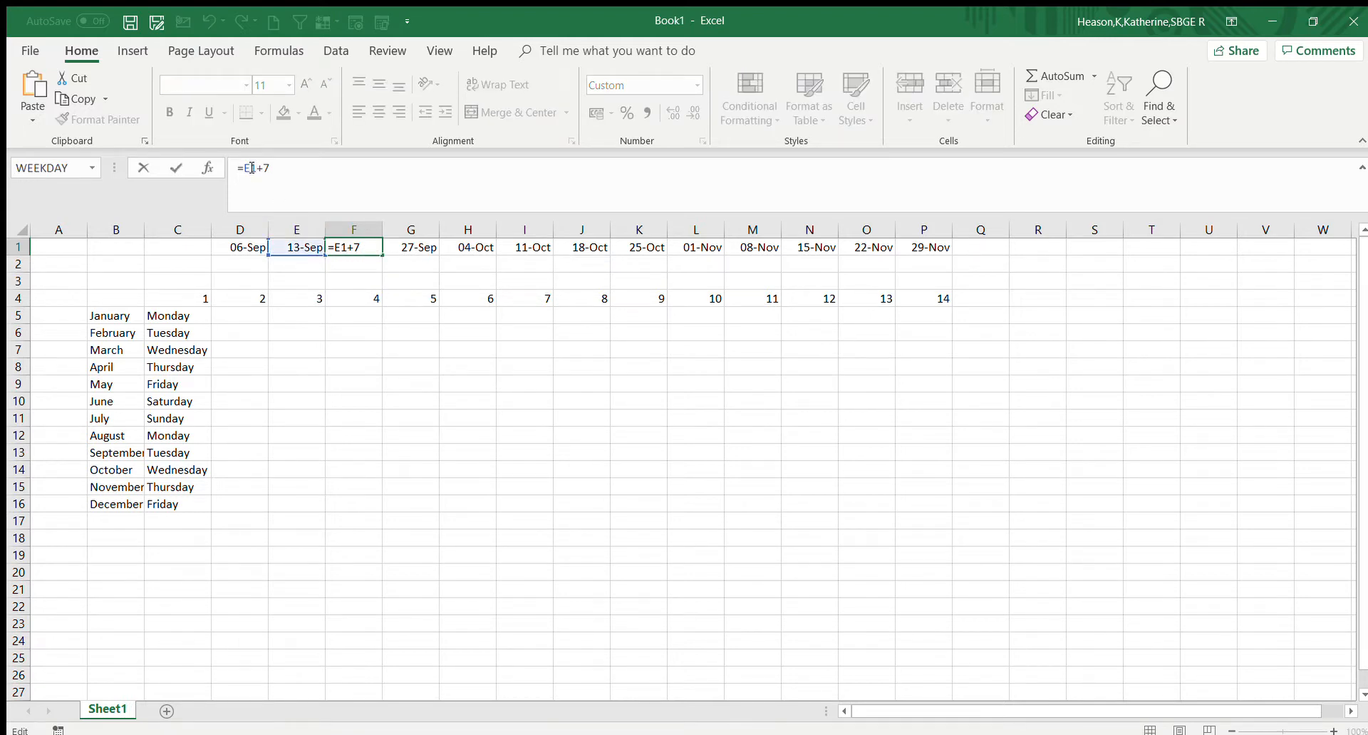
key("BackSpace")
type("D")
key("Return")
Change the formula in G1 to =D1+7
left_click(419, 253)
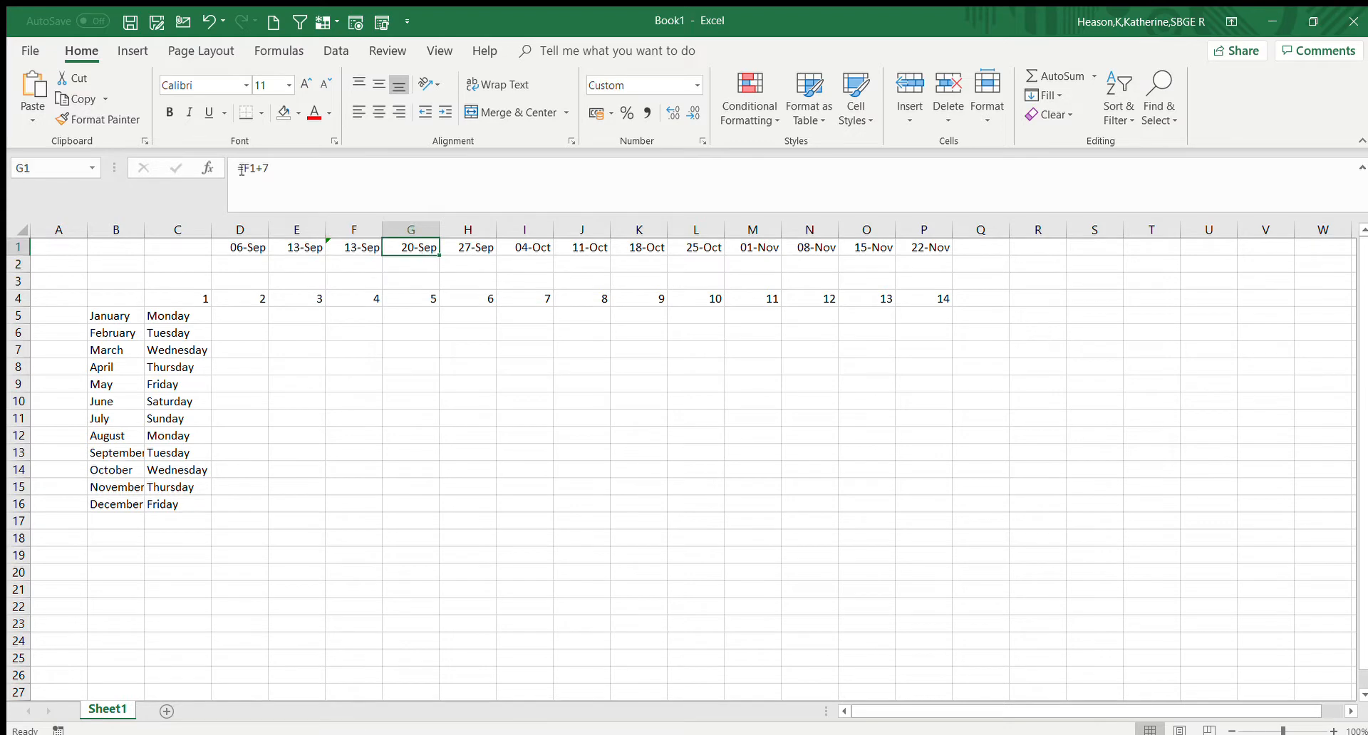
left_click(249, 168)
key("BackSpace")
type("d")
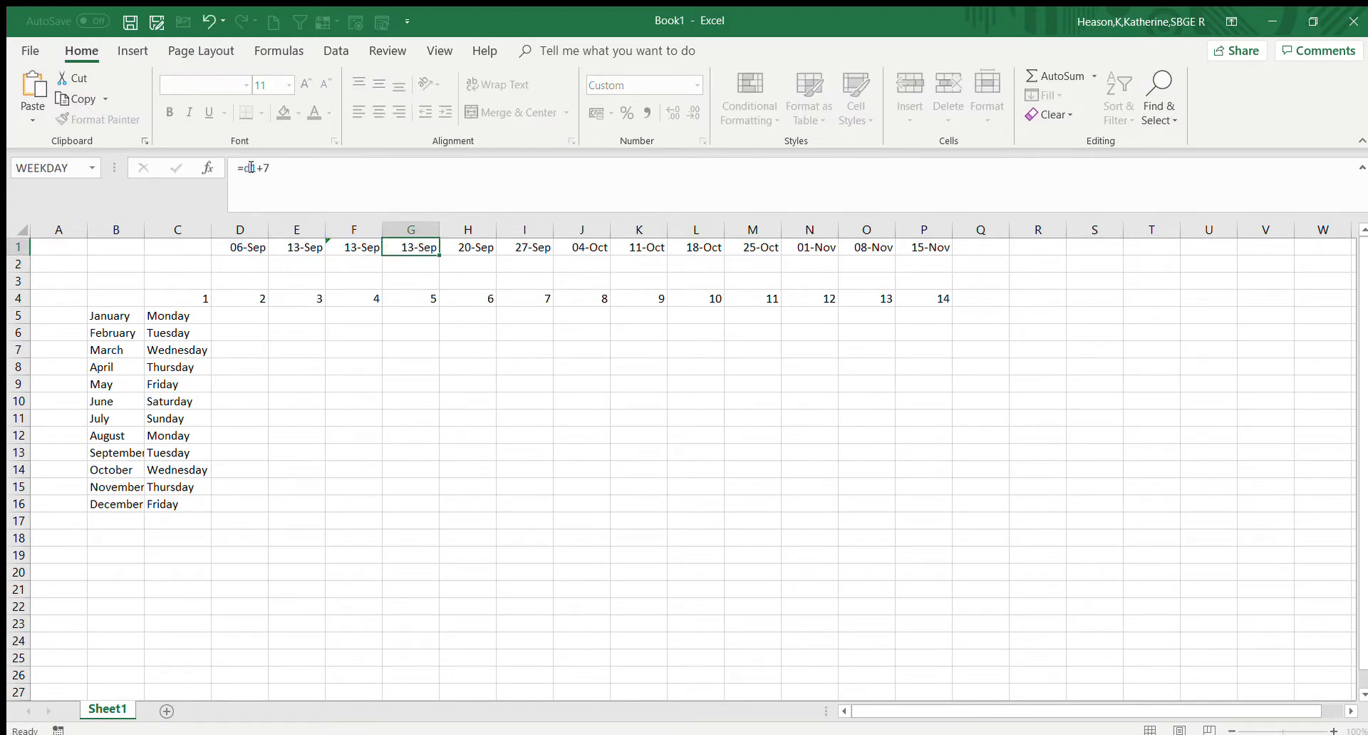
key("Return")
Change the formula in H1 to =D1+7 and review the formulas in E1 to H1
left_click(477, 245)
left_click(252, 168)
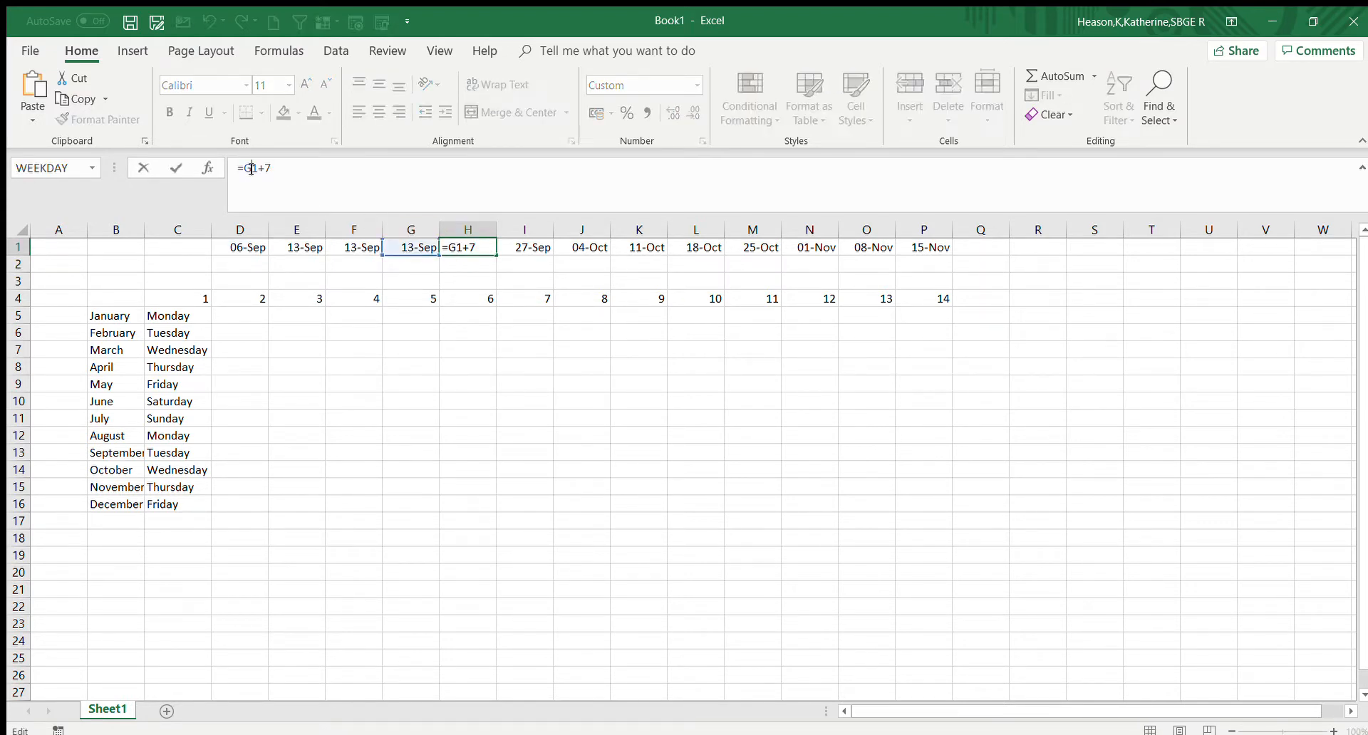
key("BackSpace")
type("d")
key("Return")
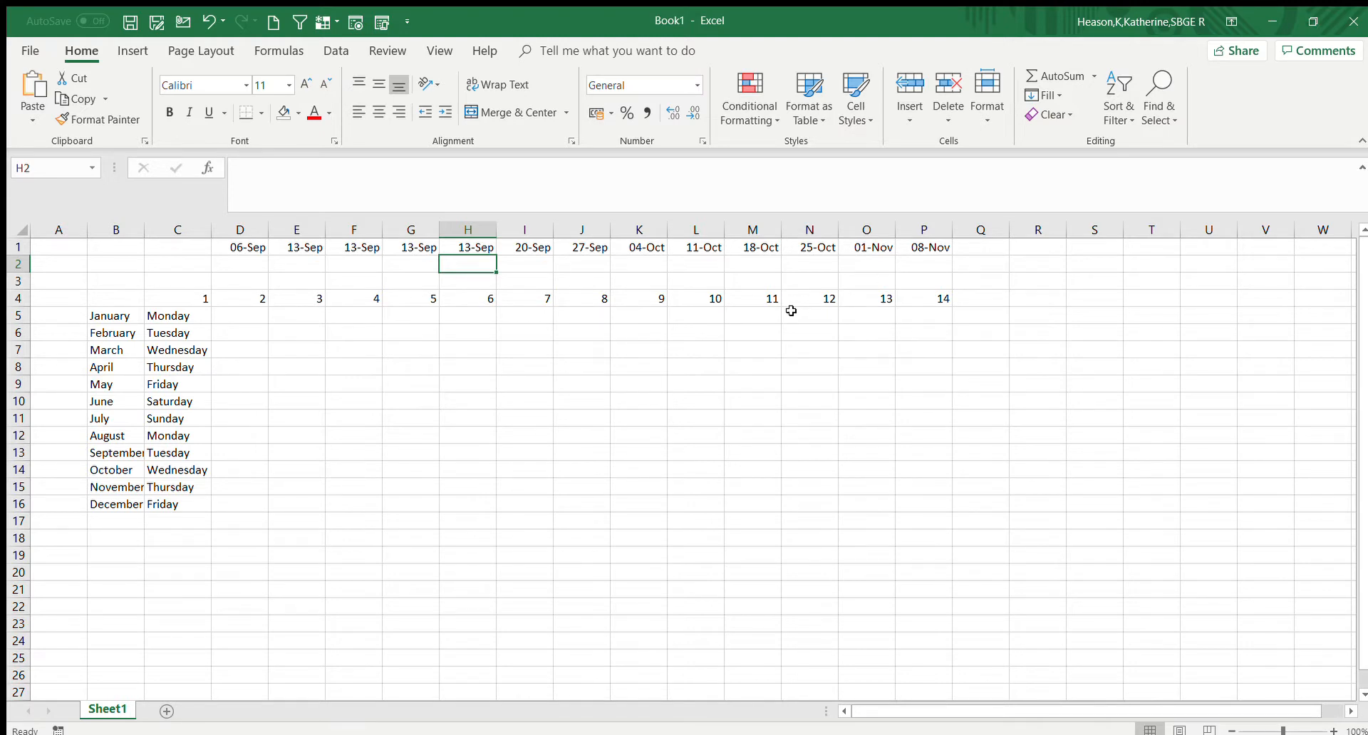
left_click(312, 250)
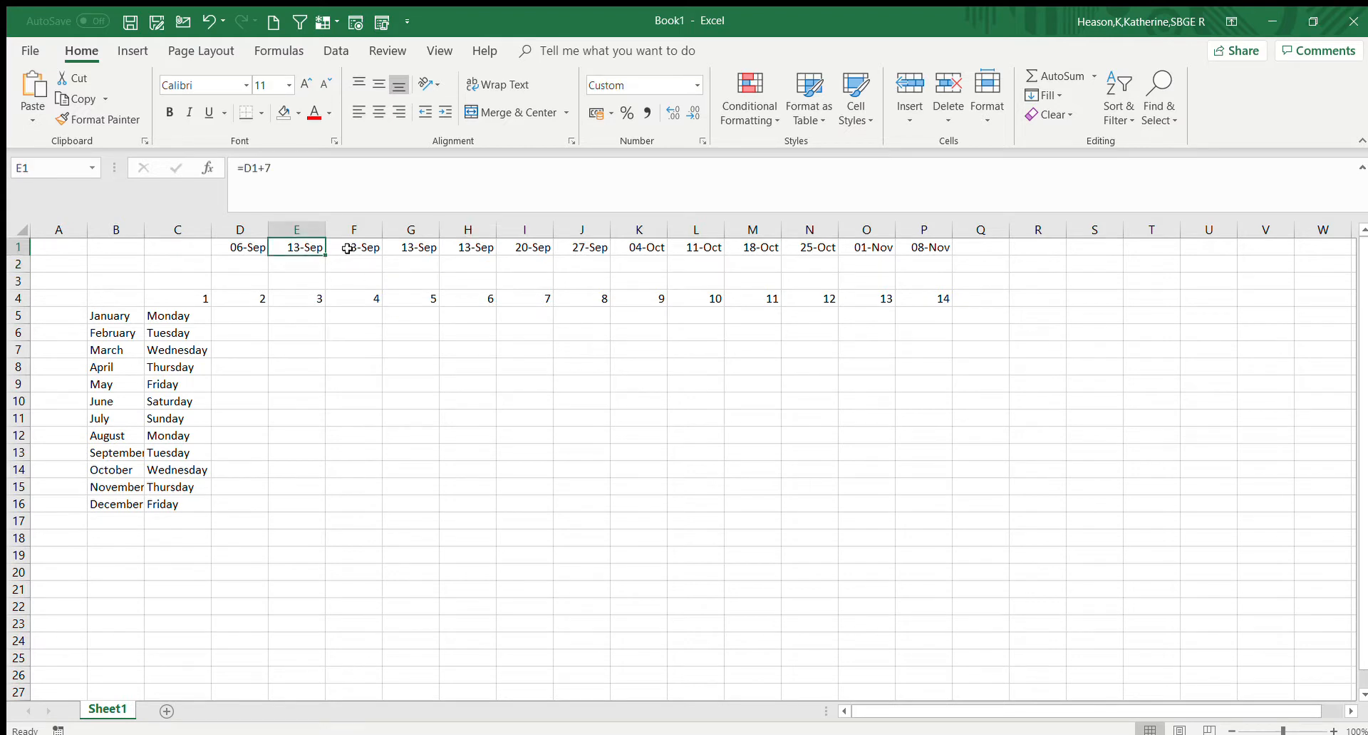
left_click(362, 250)
left_click(386, 249)
left_click(462, 247)
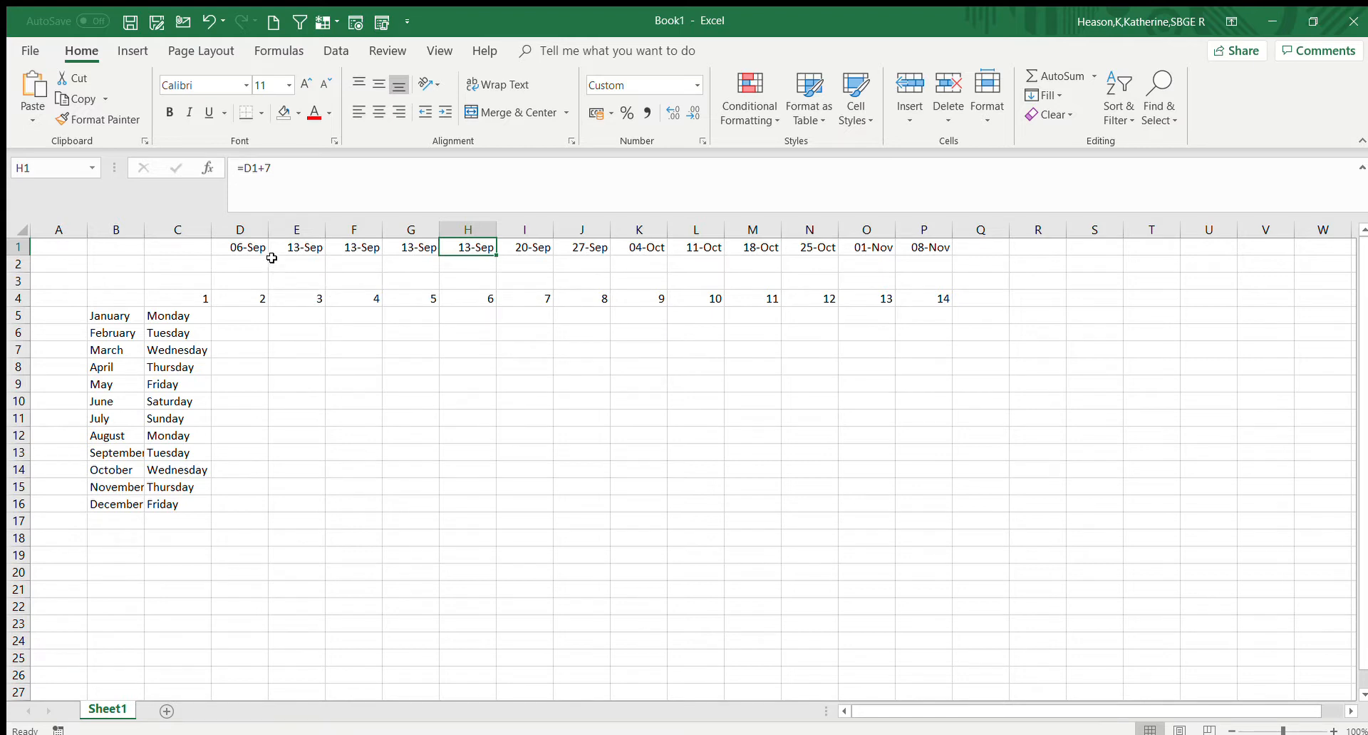
Make the D1 reference in E1's formula absolute, cycling through the reference types and finishing with =$D$1+7
left_click(306, 244)
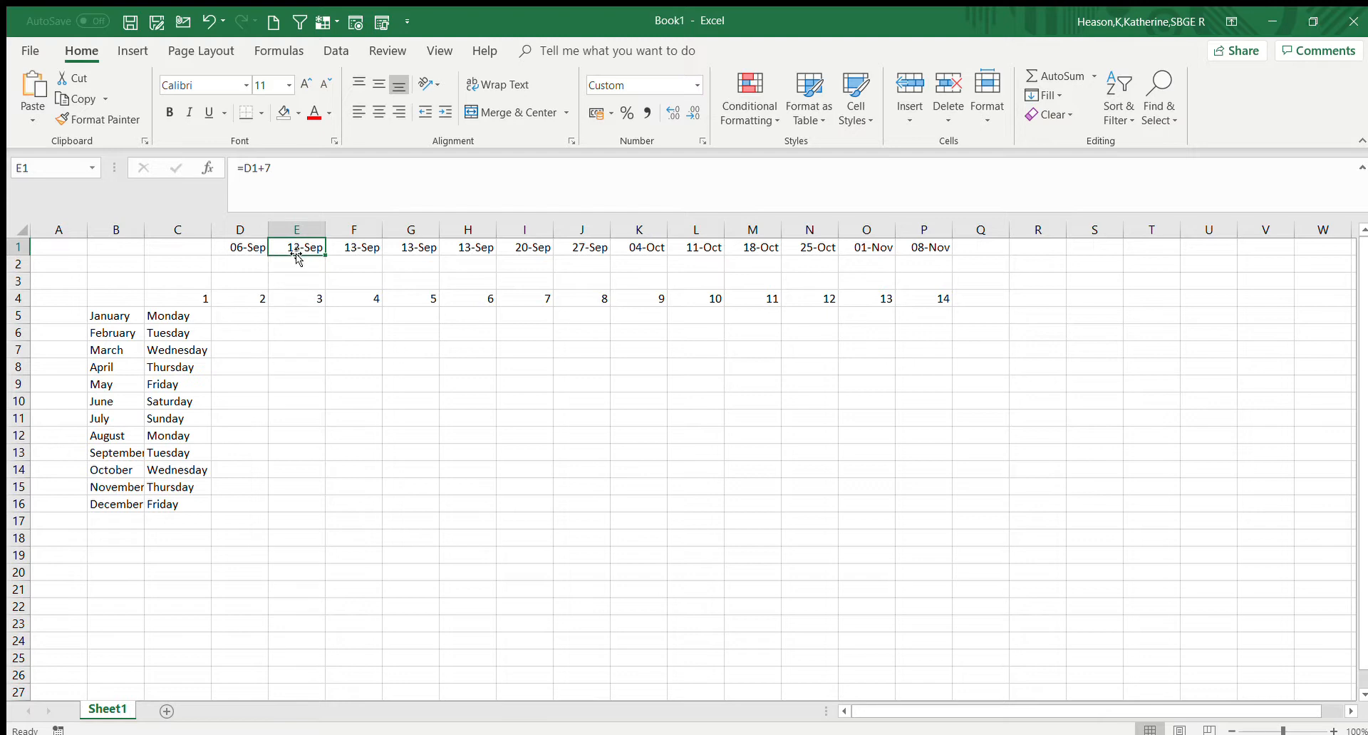
left_click(245, 168)
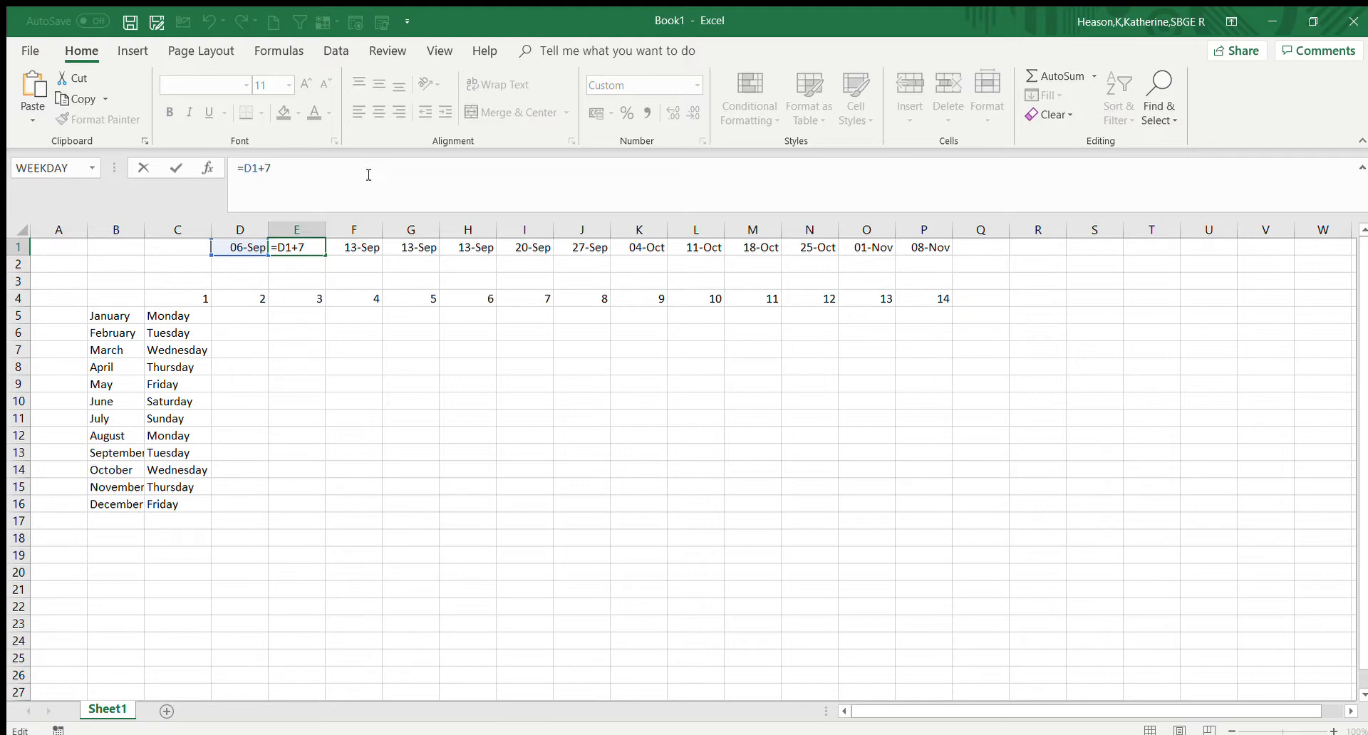
key("F4")
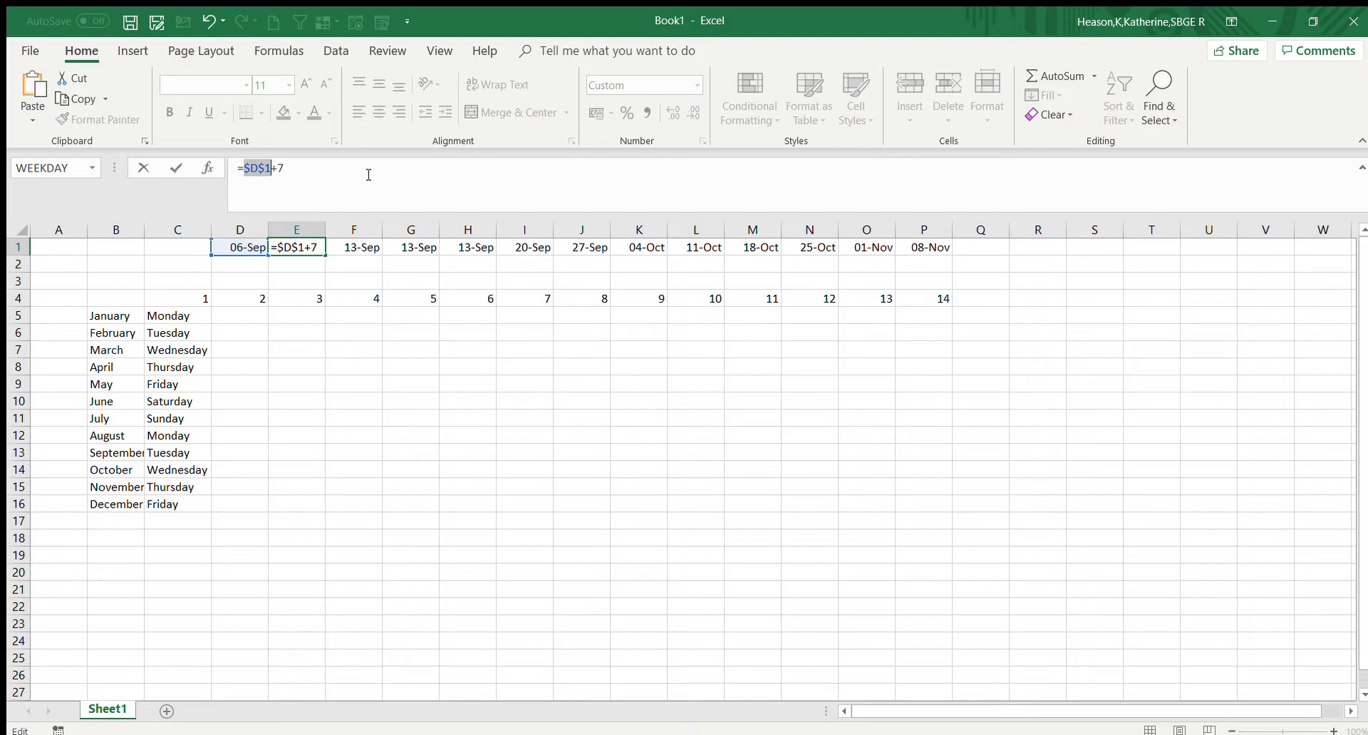
key("F4")
key("F4")
key("F4")
key("F4")
key("Return")
Fill the =$D$1+7 formula from E1 across row 1 to P1 and check the copied formulas
left_click(304, 248)
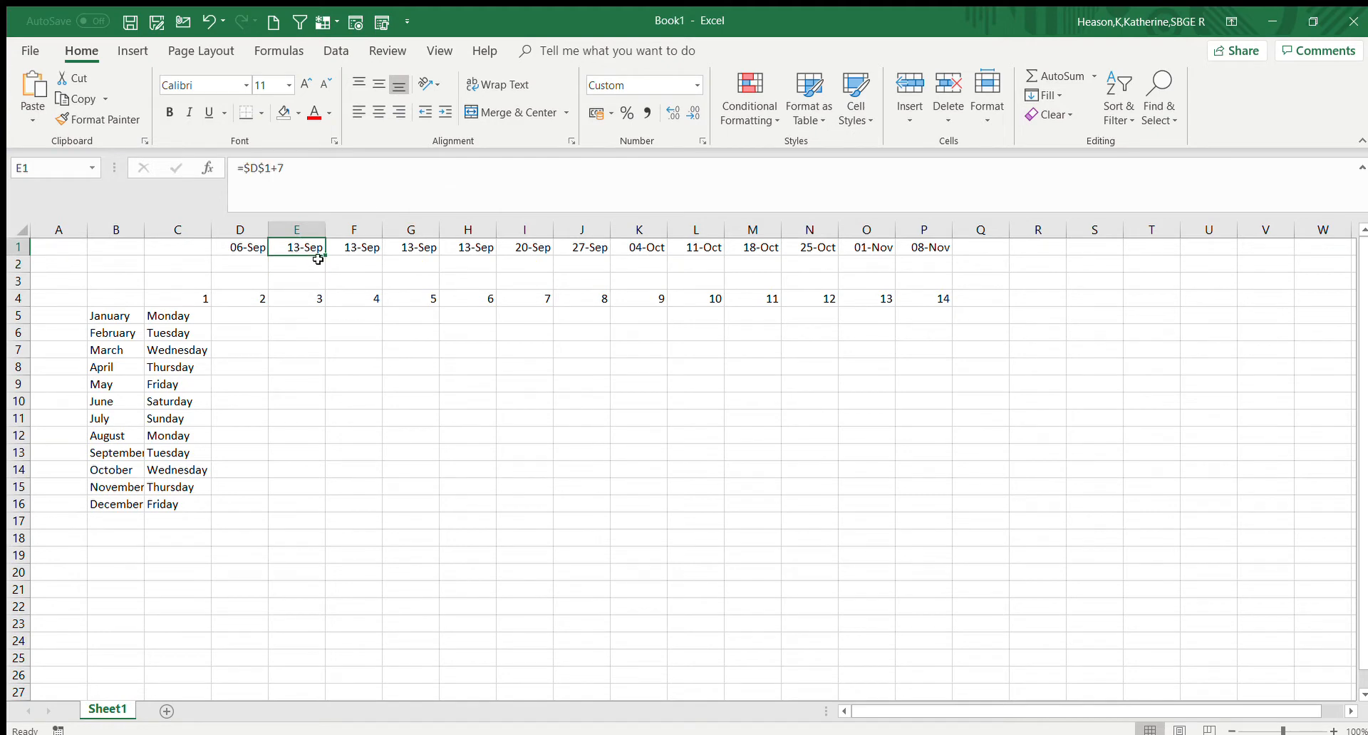
left_click_drag(317, 259, 947, 253)
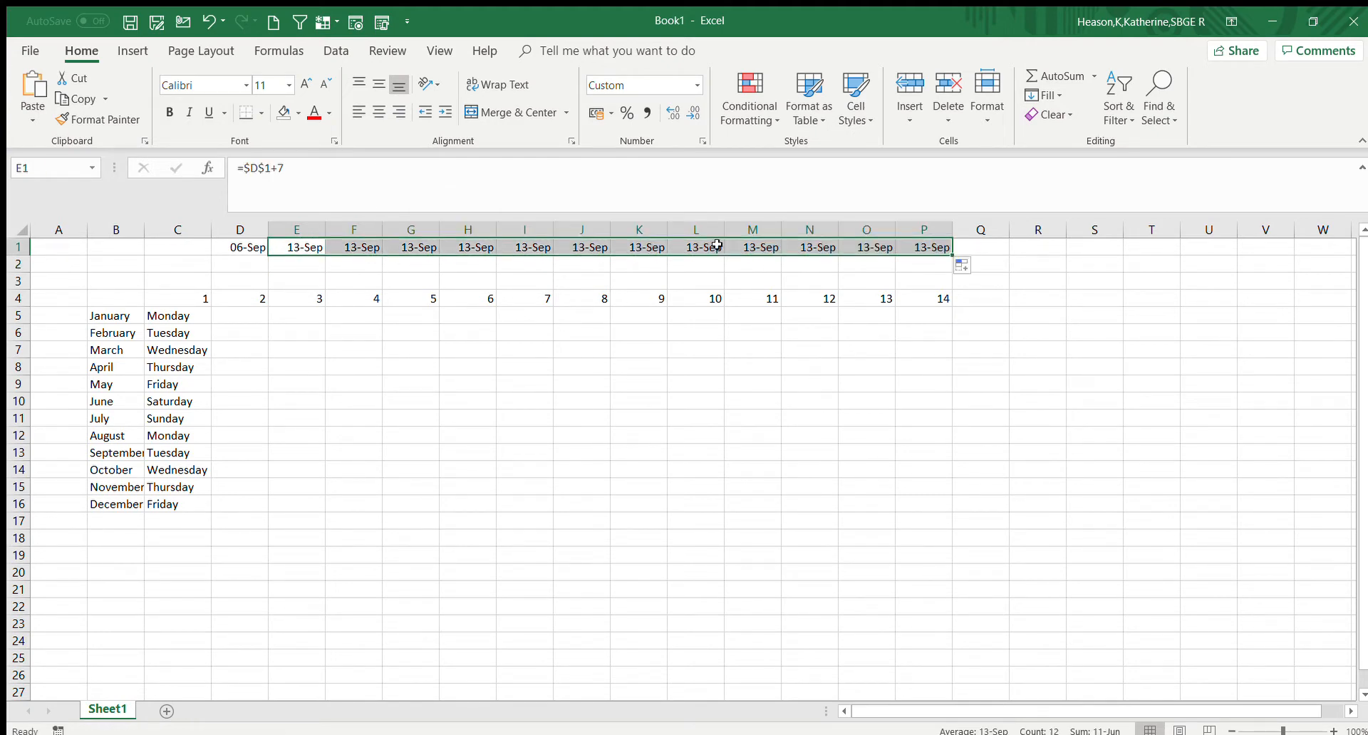
left_click(365, 247)
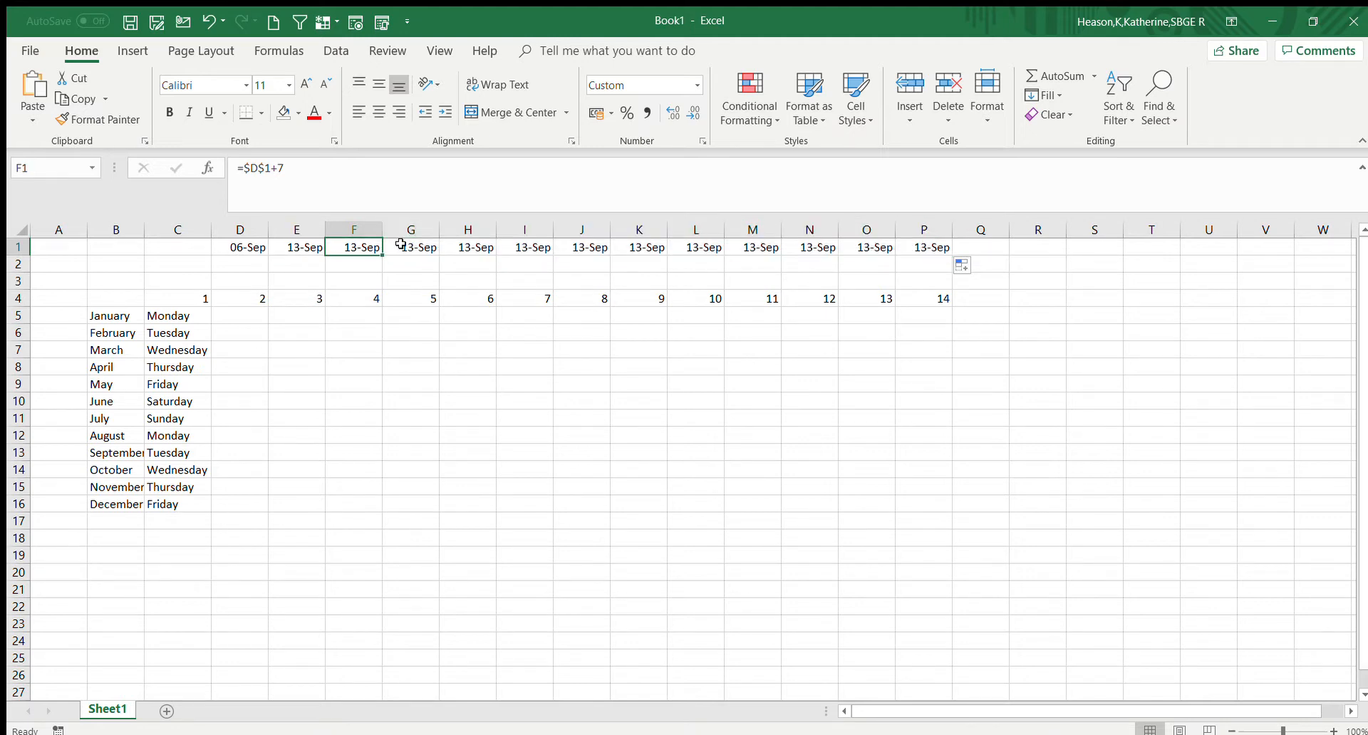
left_click(401, 245)
left_click(483, 248)
left_click(522, 245)
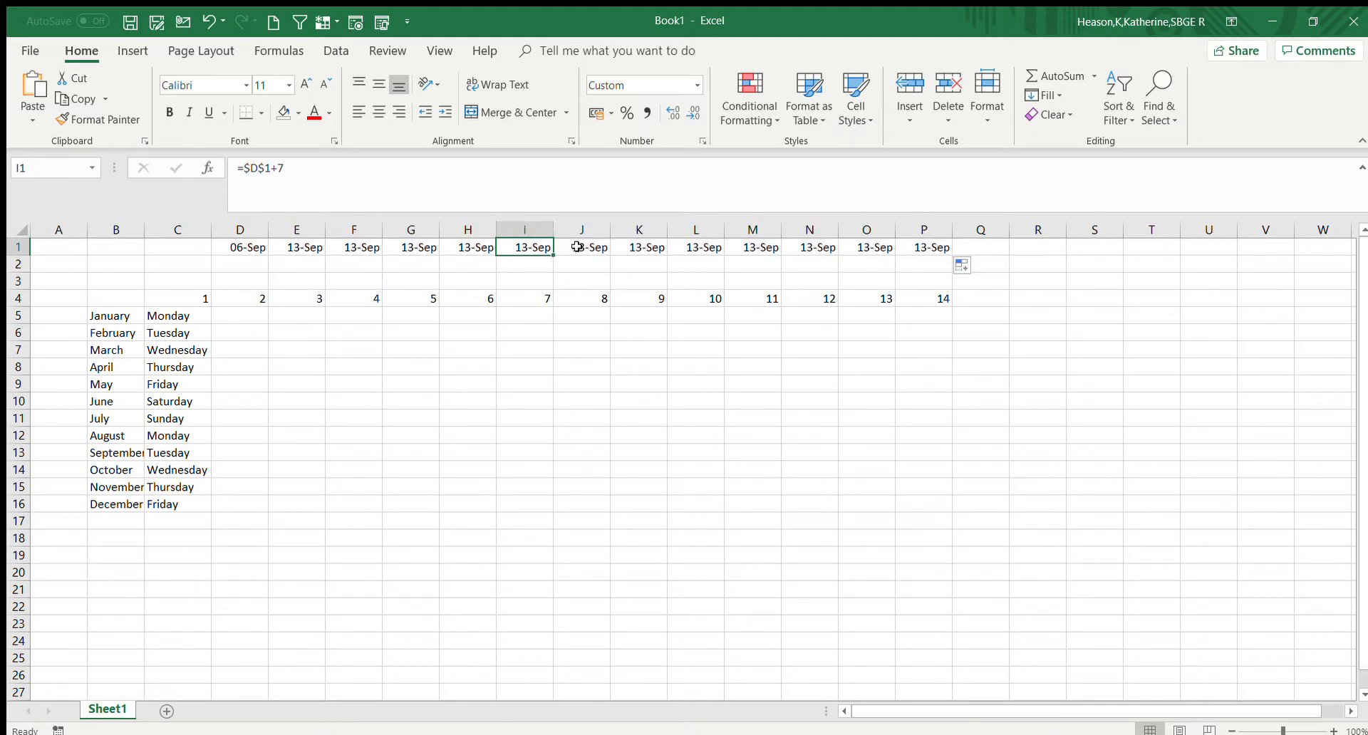
left_click(578, 247)
left_click(653, 241)
Copy the =$D$1+7 formula down into E2:G3 and check the reference in the new cells
left_click_drag(312, 246, 439, 283)
left_click(305, 265)
left_click(319, 278)
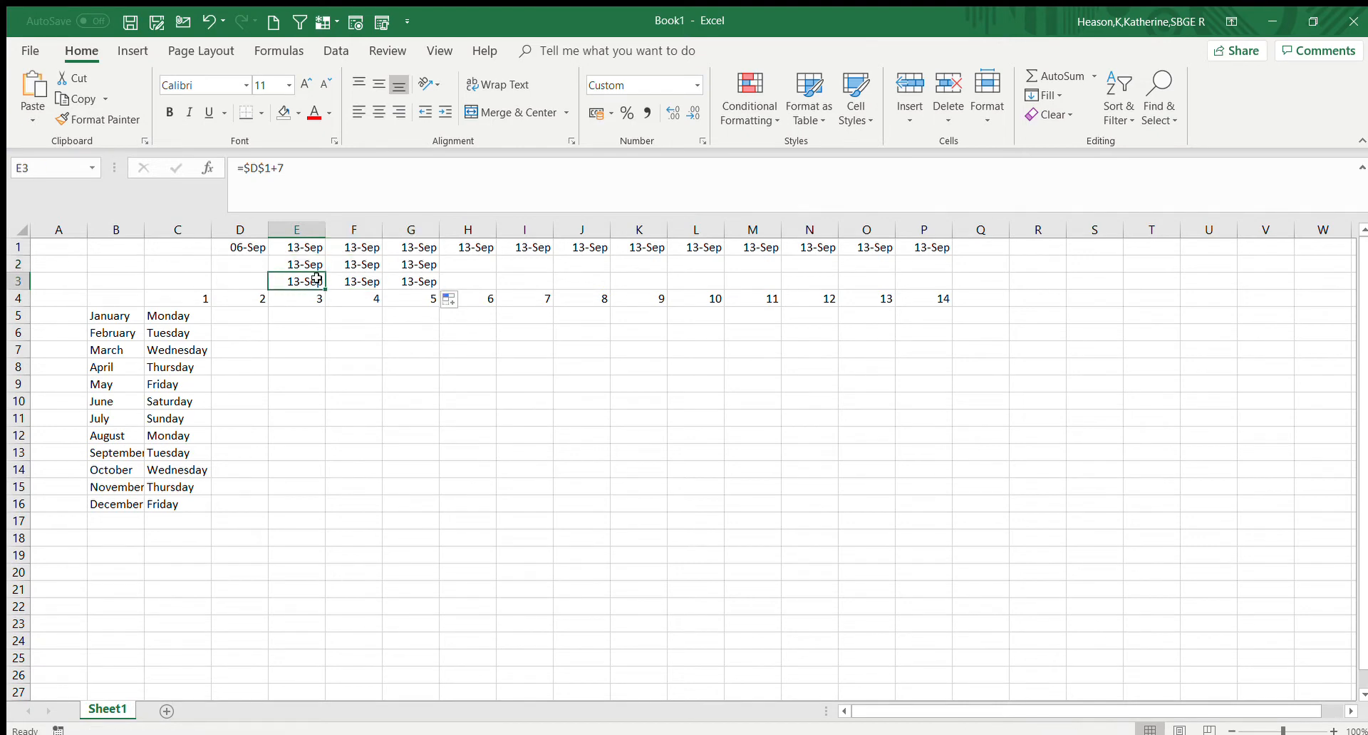
left_click(249, 248)
left_click(300, 249)
left_click(302, 275)
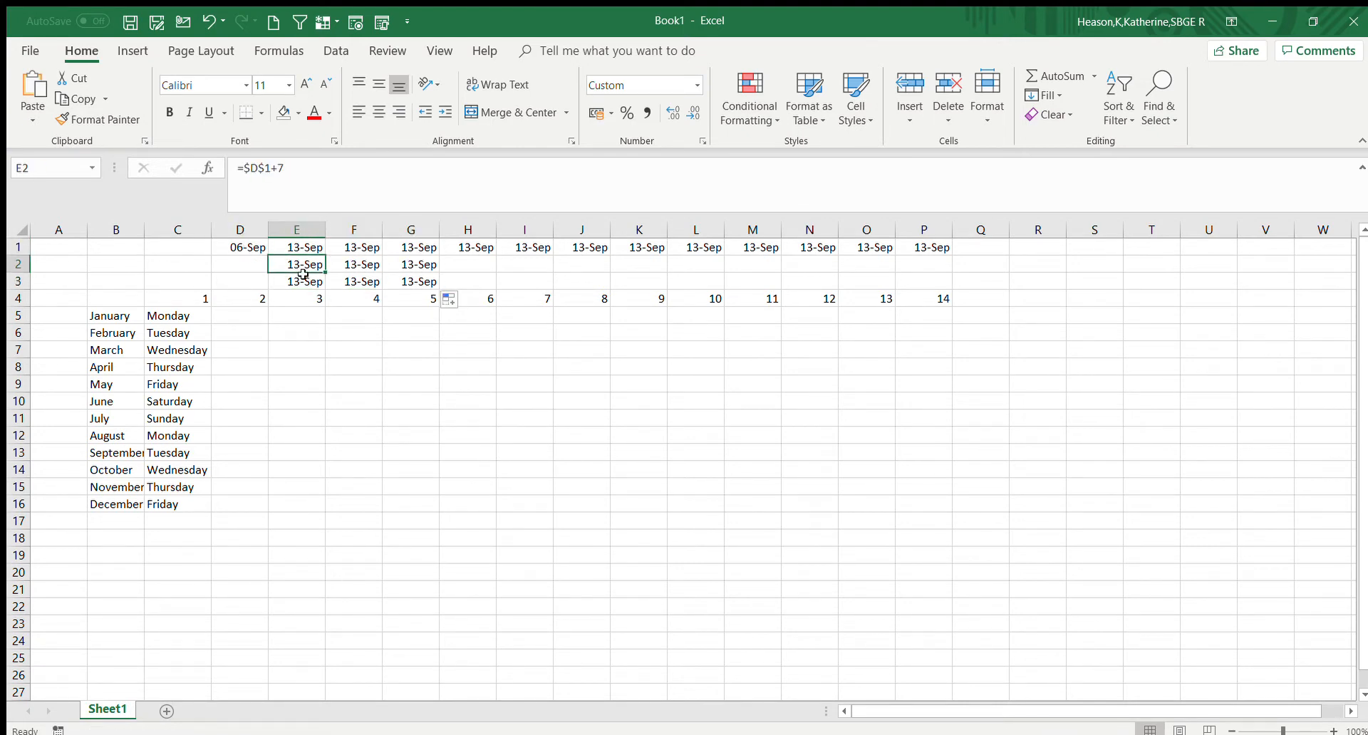
left_click(392, 261)
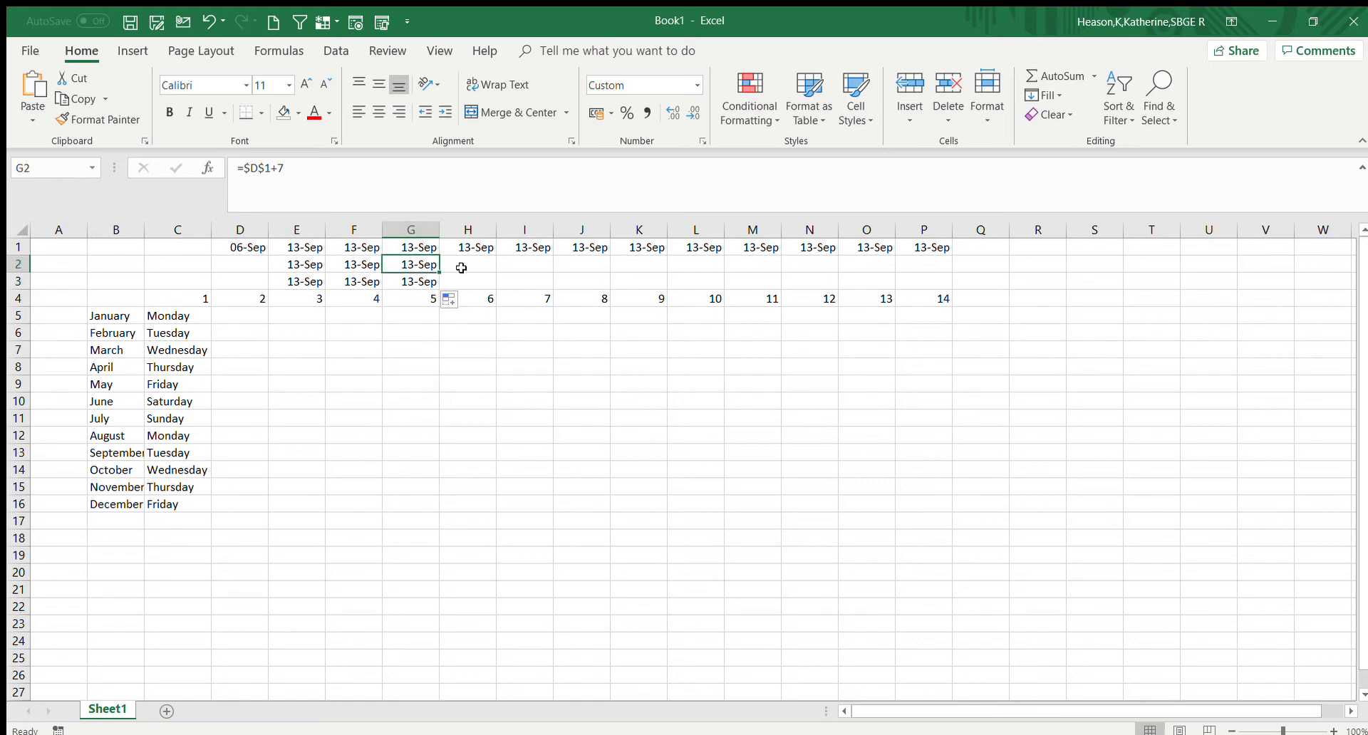